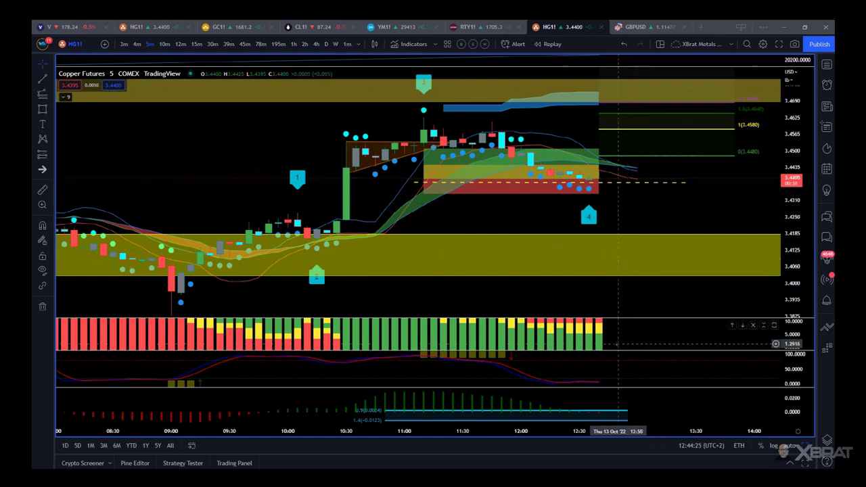
# Heighten the oscillator pane and compress the time scale so the Copper chart shows the session from 01:00
pyautogui.moveTo(625, 359); pyautogui.dragTo(627, 353)
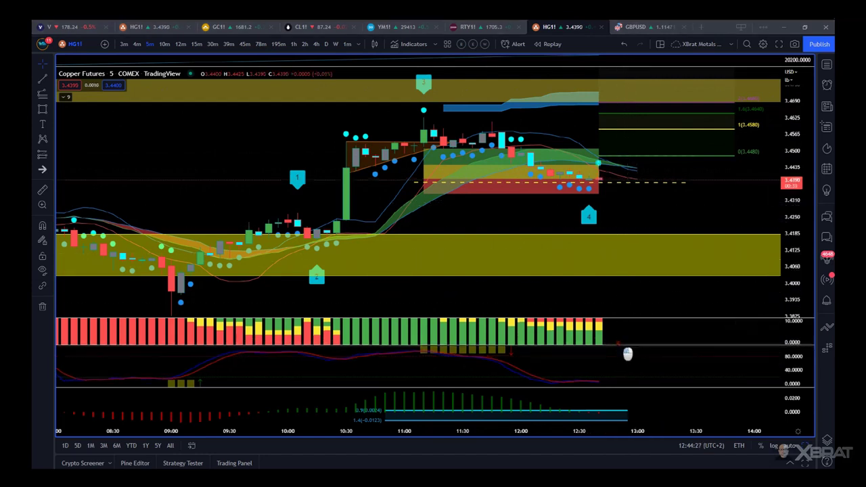
pyautogui.moveTo(665, 209); pyautogui.dragTo(649, 209)
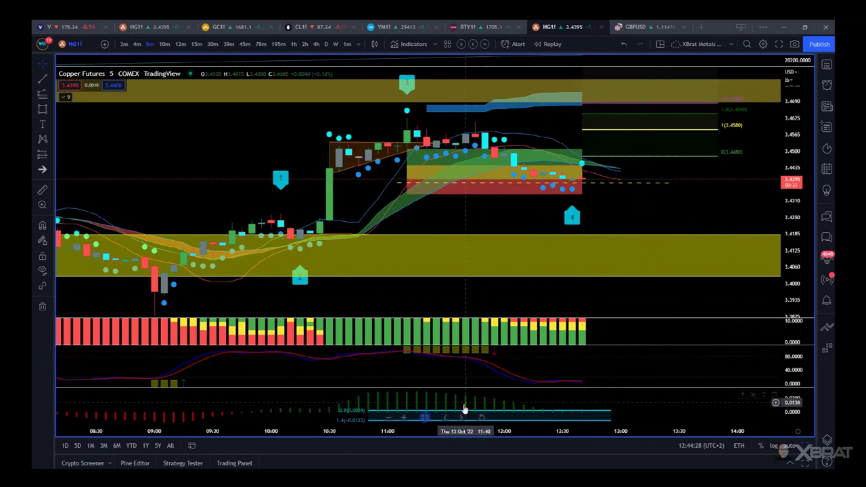
pyautogui.scroll(-2, 460, 409)
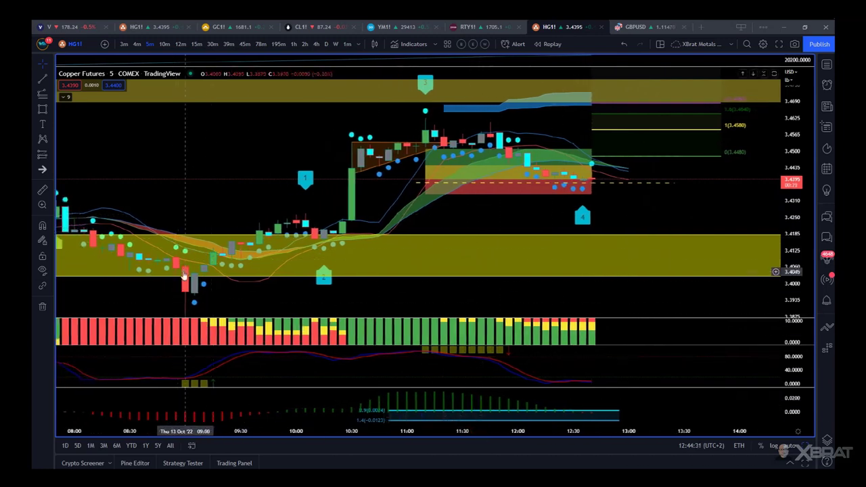
pyautogui.moveTo(257, 439); pyautogui.dragTo(531, 444)
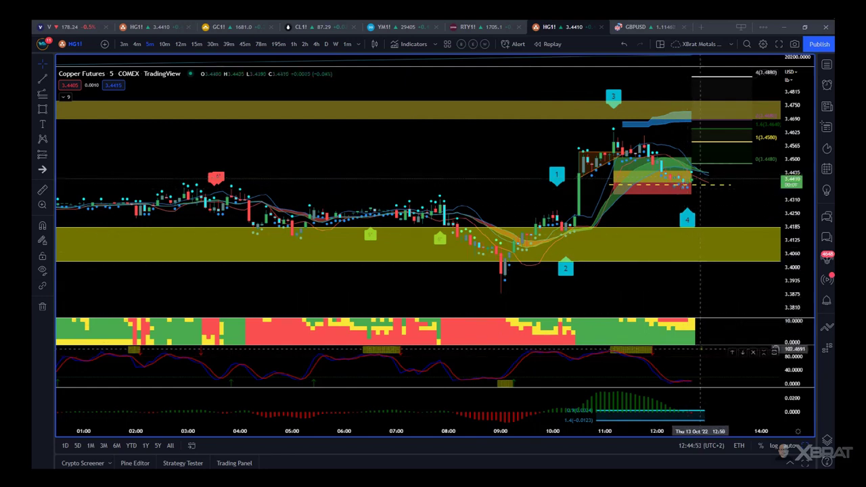
# Shrink the heatmap and stochastic panes to give the bottom MACD histogram pane far more height
pyautogui.moveTo(713, 350); pyautogui.dragTo(713, 337)
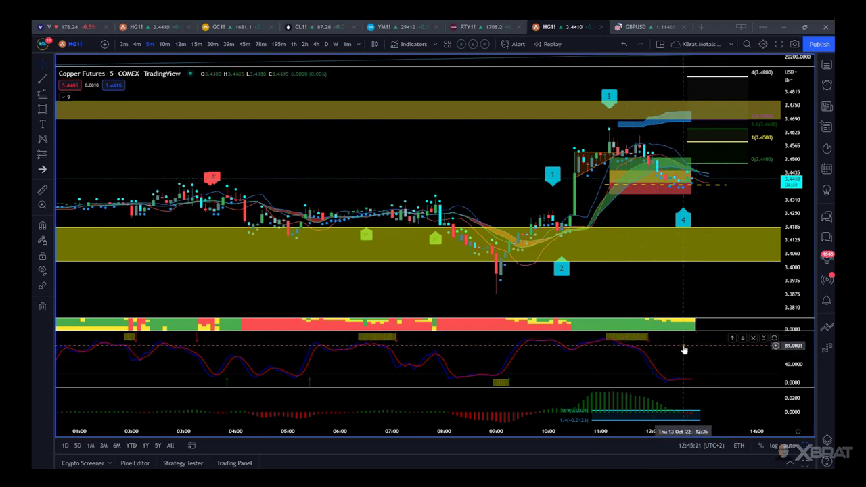
pyautogui.moveTo(707, 387); pyautogui.dragTo(697, 362)
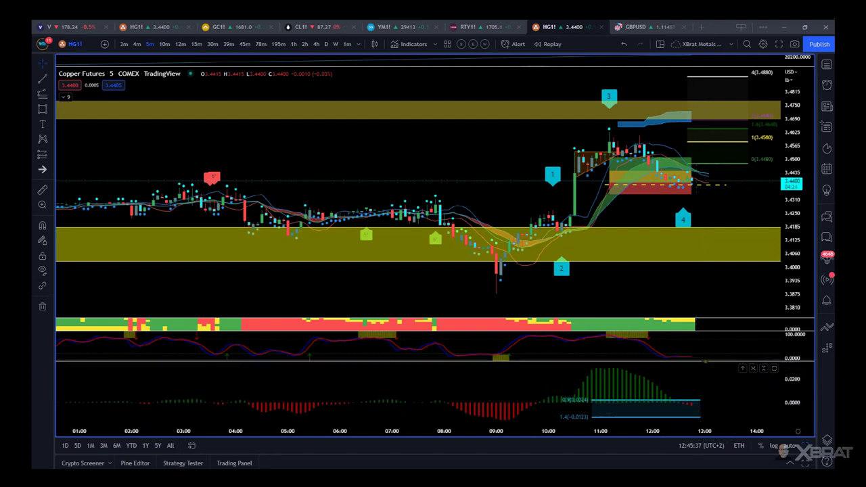
# Make the oscillator and colour-bar panes taller and pan to leave space on the right
pyautogui.moveTo(715, 371); pyautogui.dragTo(715, 388)
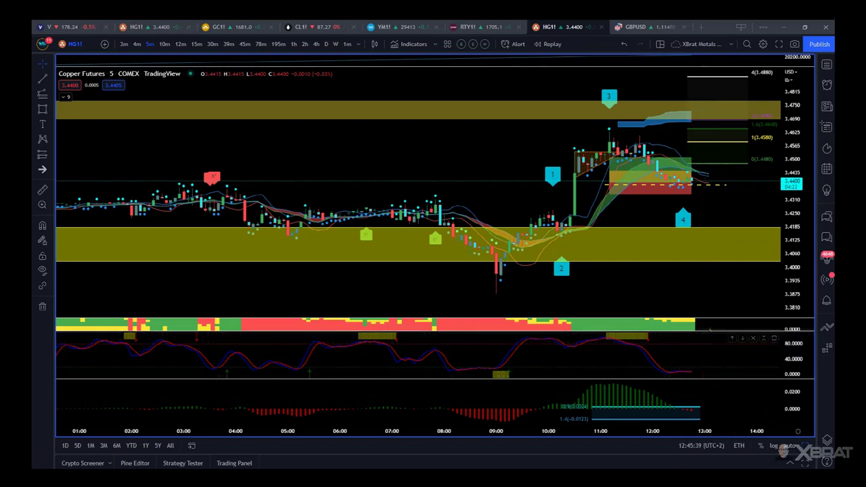
pyautogui.moveTo(720, 334); pyautogui.dragTo(720, 349)
pyautogui.moveTo(721, 296); pyautogui.dragTo(507, 429)
# Zoom in on the 08:00–14:30 bars and stretch the price scale so the zones are taller
pyautogui.moveTo(594, 209); pyautogui.dragTo(688, 211)
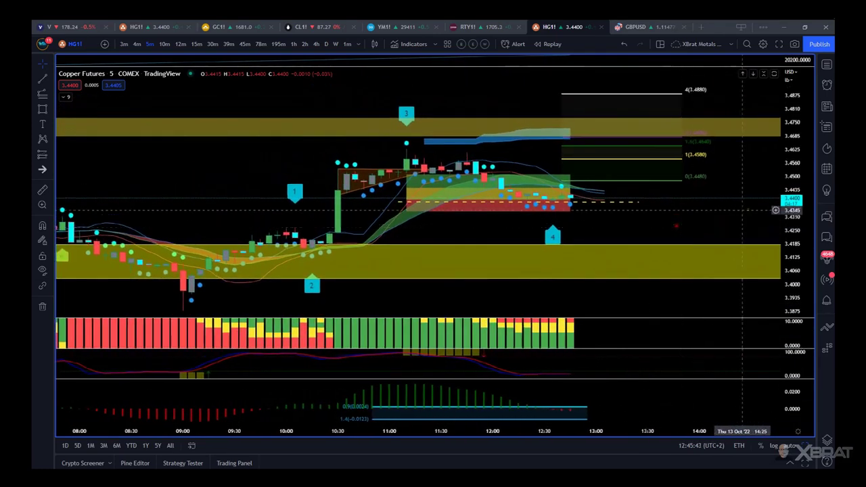
pyautogui.moveTo(787, 237); pyautogui.dragTo(752, 217)
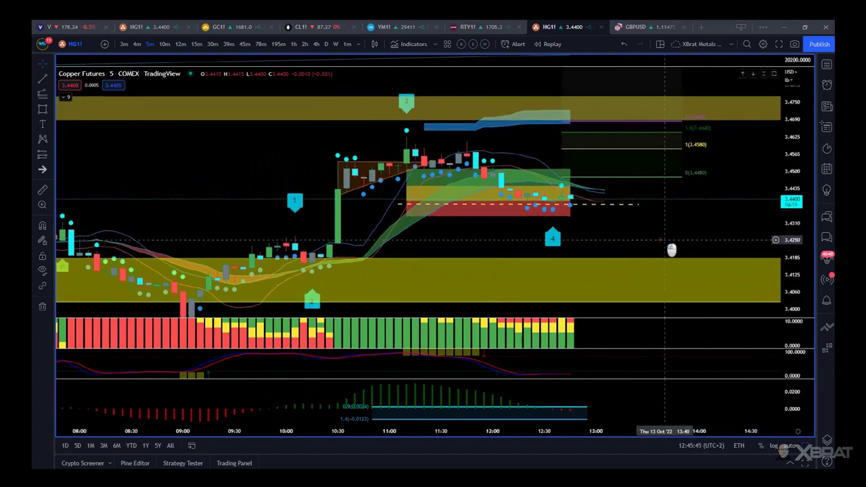
pyautogui.moveTo(670, 240); pyautogui.dragTo(639, 236)
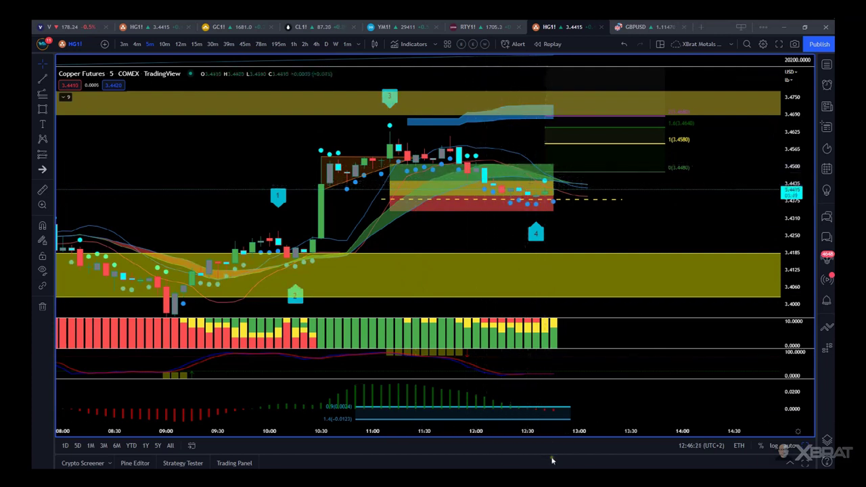
# Widen the bars on the 09:30-onward action, leave room on the right, and enlarge the oscillator pane
pyautogui.moveTo(554, 433); pyautogui.dragTo(567, 437)
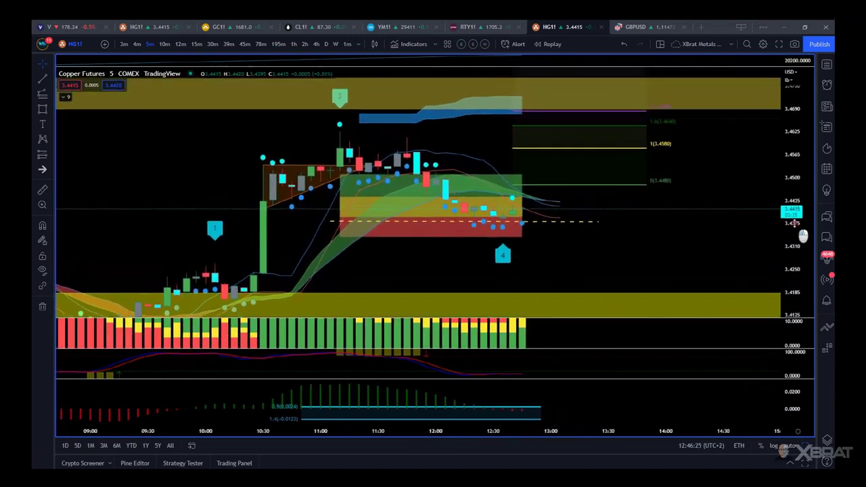
pyautogui.moveTo(723, 256); pyautogui.dragTo(691, 253)
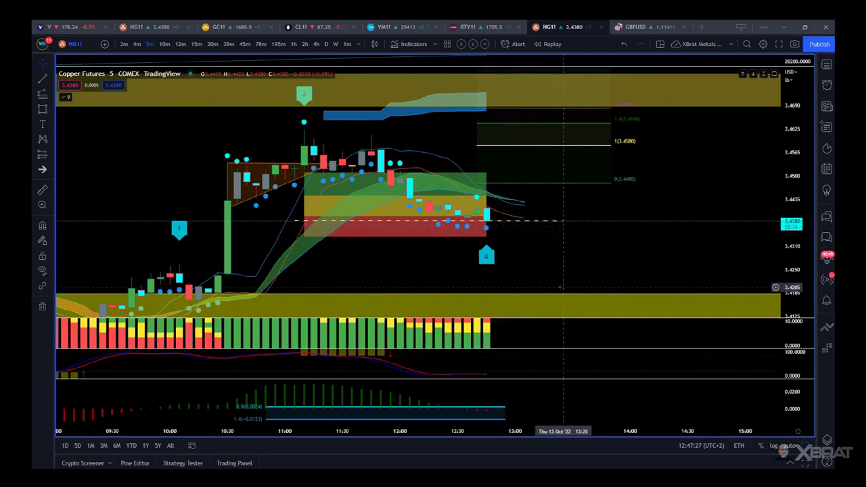
pyautogui.moveTo(519, 349)
pyautogui.mouseDown()
pyautogui.moveTo(519, 334)
pyautogui.moveTo(518, 348)
pyautogui.mouseUp()
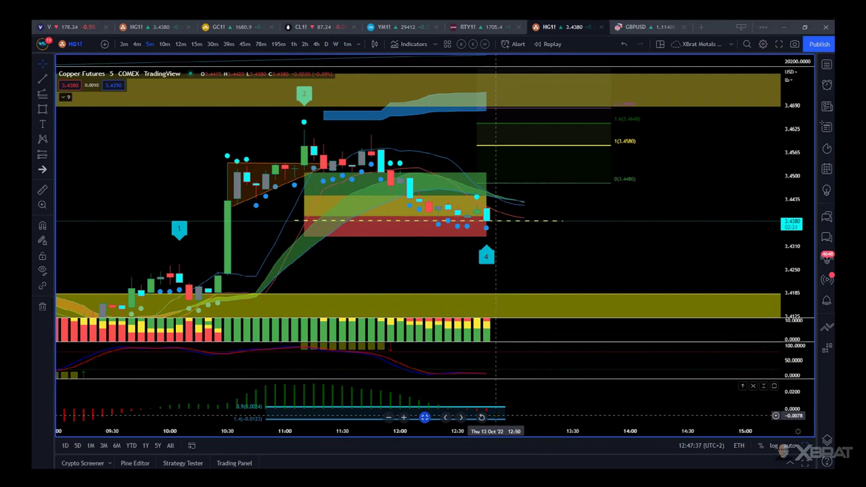
# Lower the dashed entry line to 3.4370 and re-anchor the Fibonacci extension so its 1 level reads 3.4590
pyautogui.click(428, 223)
pyautogui.moveTo(434, 231); pyautogui.dragTo(433, 232)
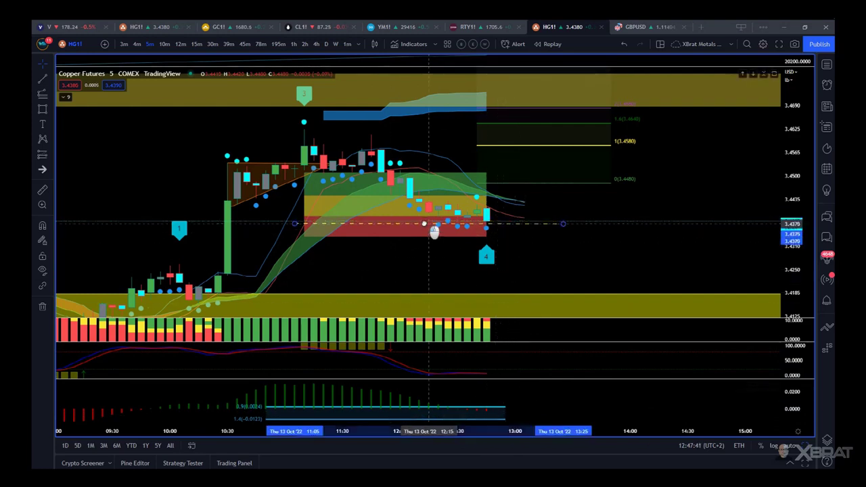
pyautogui.click(481, 184)
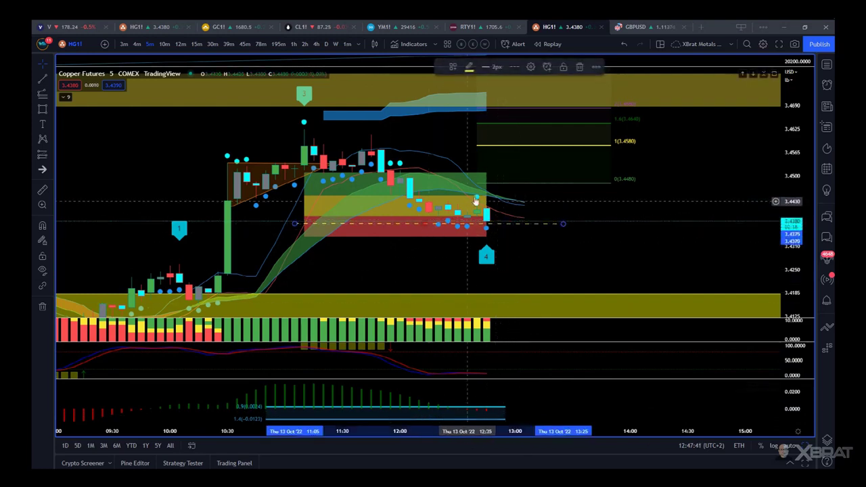
pyautogui.click(446, 221)
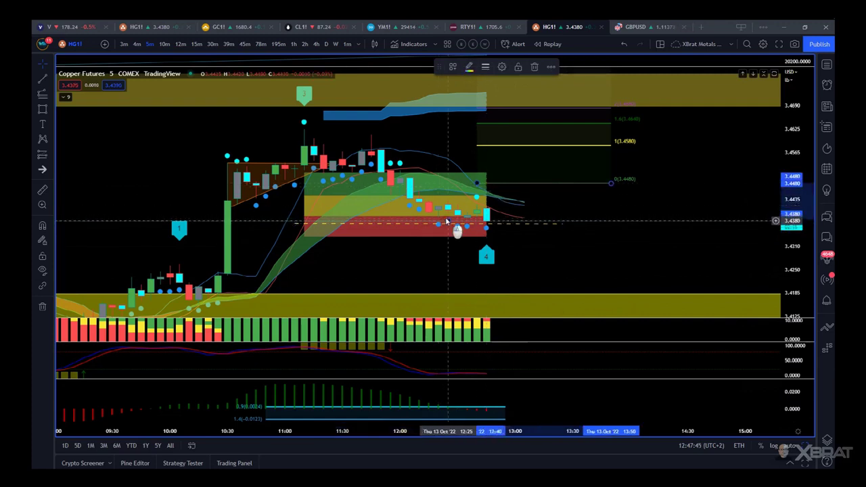
pyautogui.moveTo(446, 222); pyautogui.dragTo(447, 226)
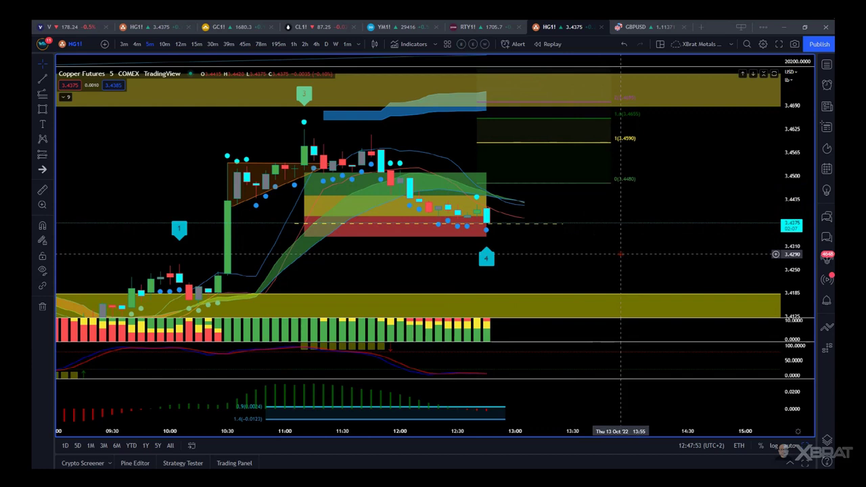
# Pan the chart slightly right to bring the 09:00 bars into view
pyautogui.moveTo(638, 256); pyautogui.dragTo(648, 256)
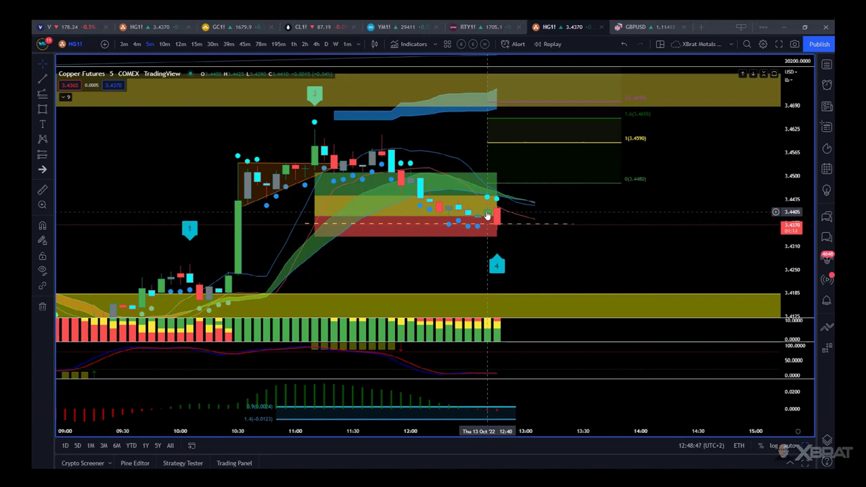
# Widen the bars and stretch the price scale so recent candles and the dashed entry line fill the pane
pyautogui.moveTo(613, 239); pyautogui.dragTo(662, 383)
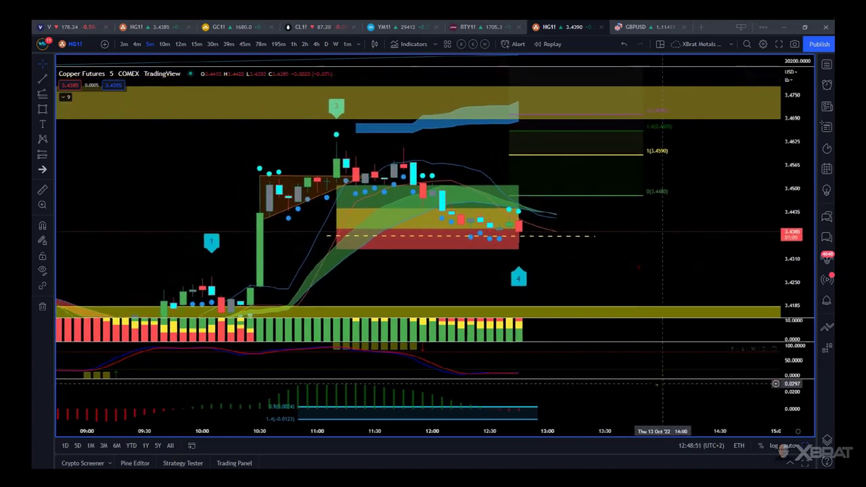
pyautogui.moveTo(627, 433); pyautogui.dragTo(599, 433)
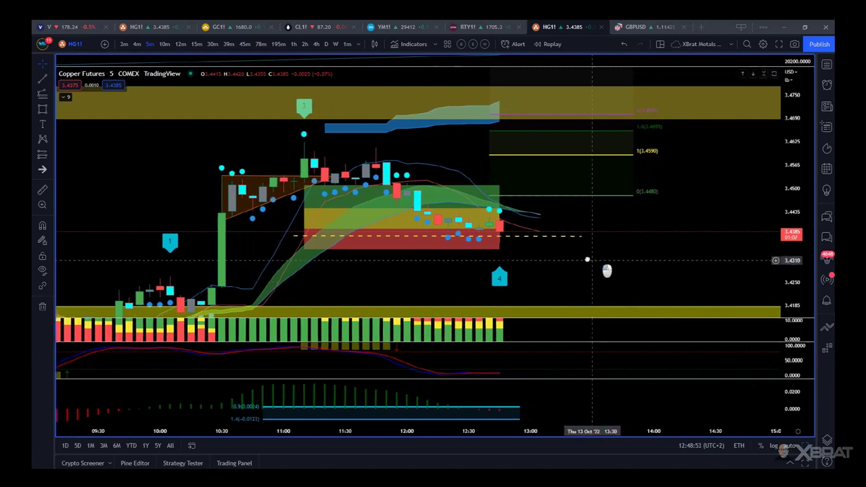
pyautogui.moveTo(607, 271); pyautogui.dragTo(574, 257)
pyautogui.moveTo(805, 266); pyautogui.dragTo(806, 247)
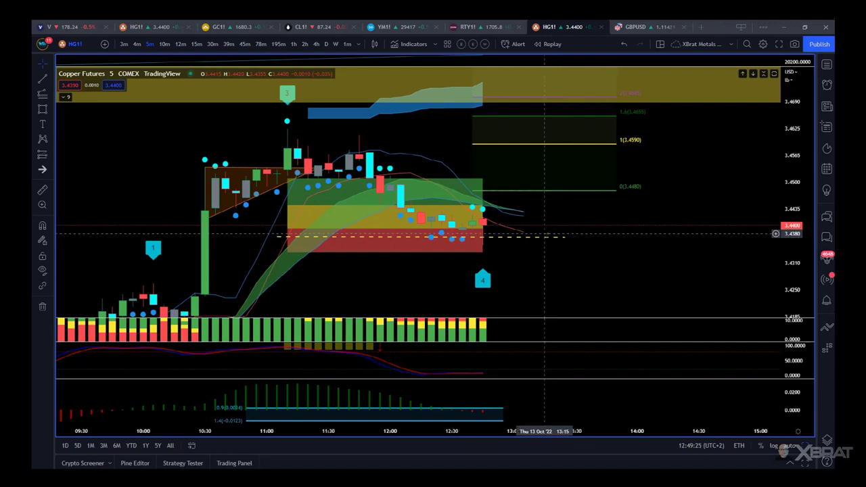
# Lower the dashed entry line to 3.4350 and select it to bring up its floating toolbar
pyautogui.moveTo(546, 242); pyautogui.dragTo(544, 248)
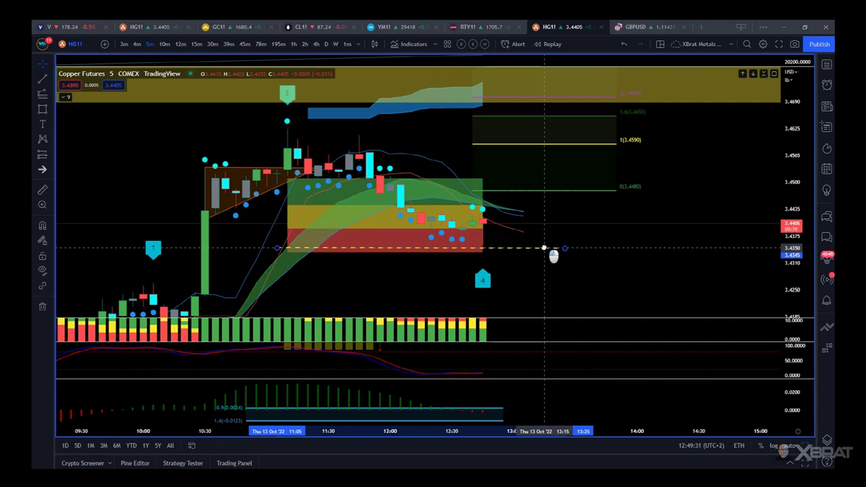
pyautogui.click(544, 248)
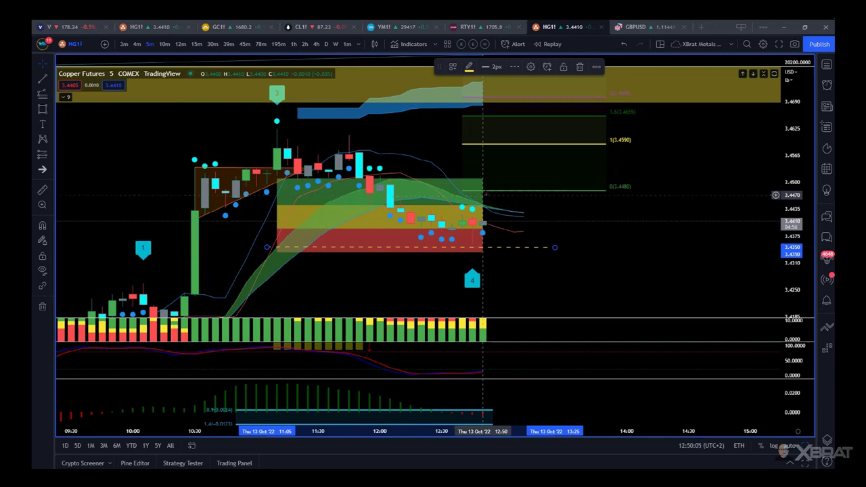
# Adjust the Fibonacci to 0 at 3.4470 and 1 at 3.4595, and delete the stray dashed line
pyautogui.click(488, 192)
pyautogui.moveTo(488, 192); pyautogui.dragTo(498, 200)
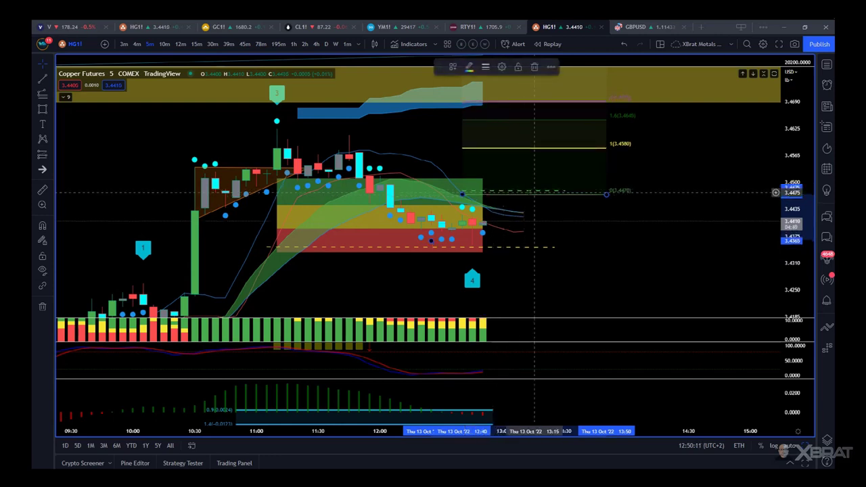
pyautogui.click(533, 191)
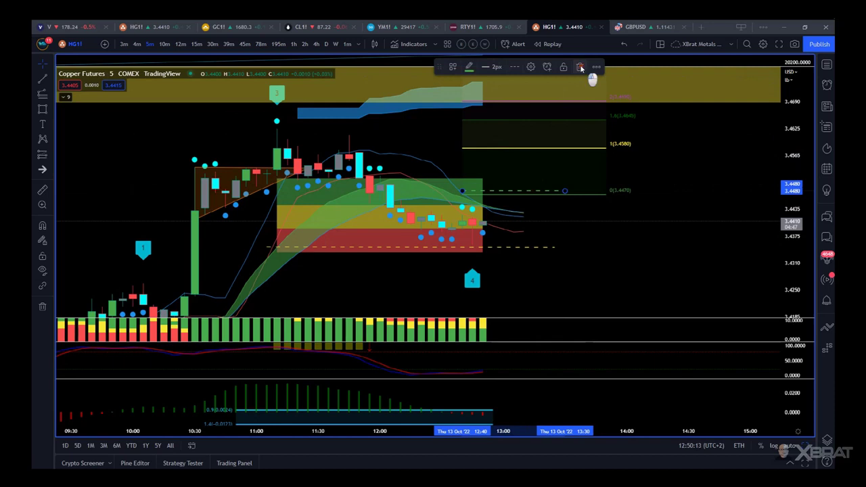
pyautogui.click(580, 67)
pyautogui.moveTo(430, 242); pyautogui.dragTo(429, 249)
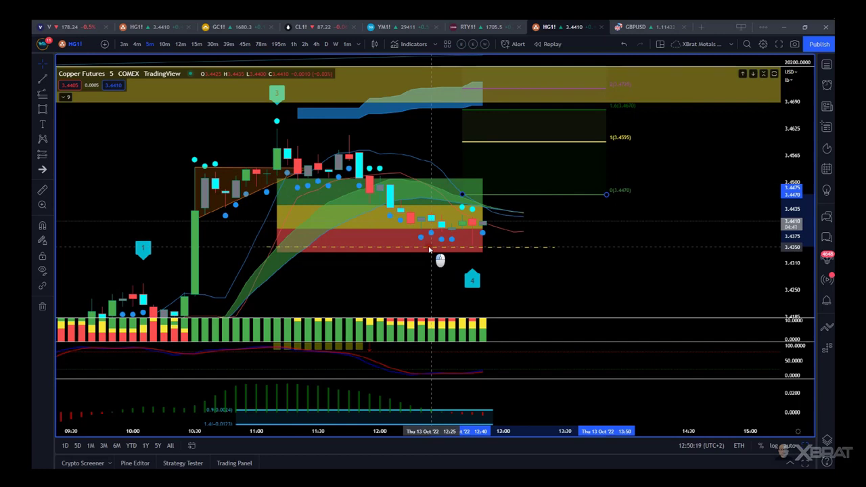
pyautogui.moveTo(429, 249); pyautogui.dragTo(430, 248)
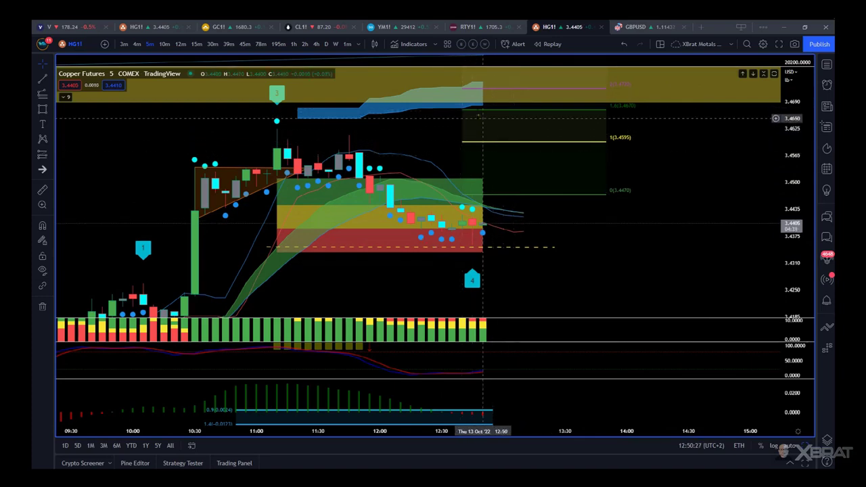
# Make the volume heat-bar pane taller and compress the time scale to show history back to 07:00
pyautogui.moveTo(578, 300); pyautogui.dragTo(616, 301)
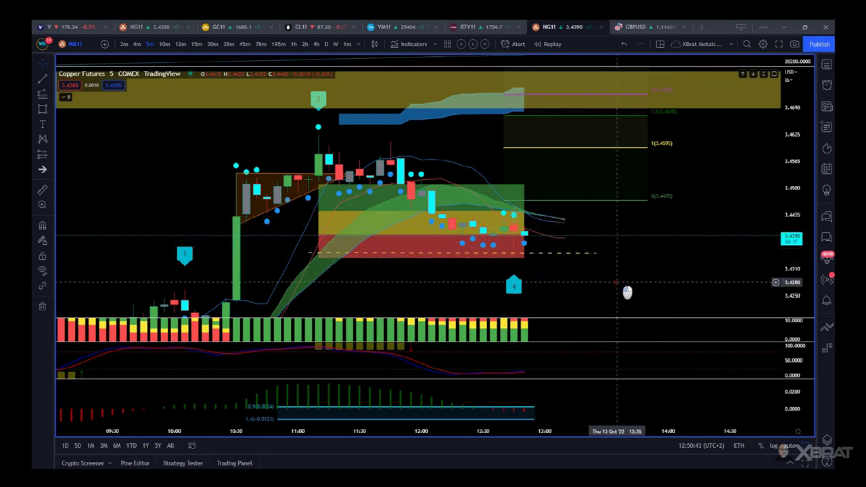
pyautogui.hscroll(2, 595, 277)
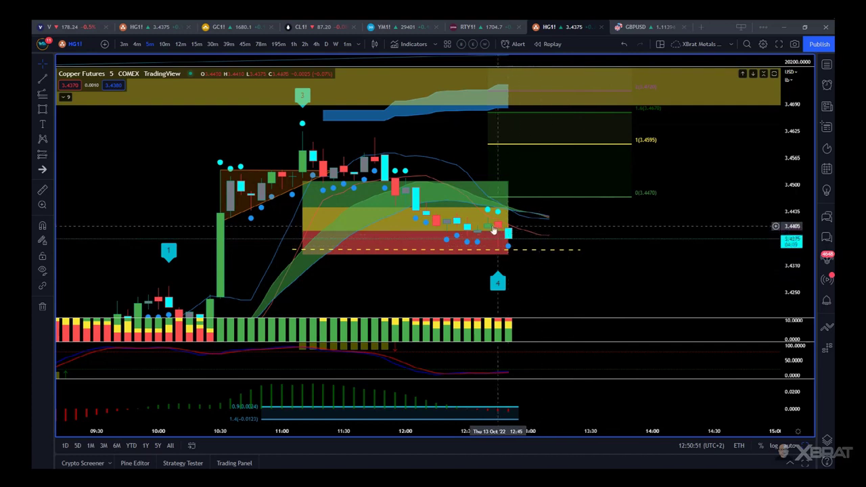
pyautogui.moveTo(579, 287); pyautogui.dragTo(574, 285)
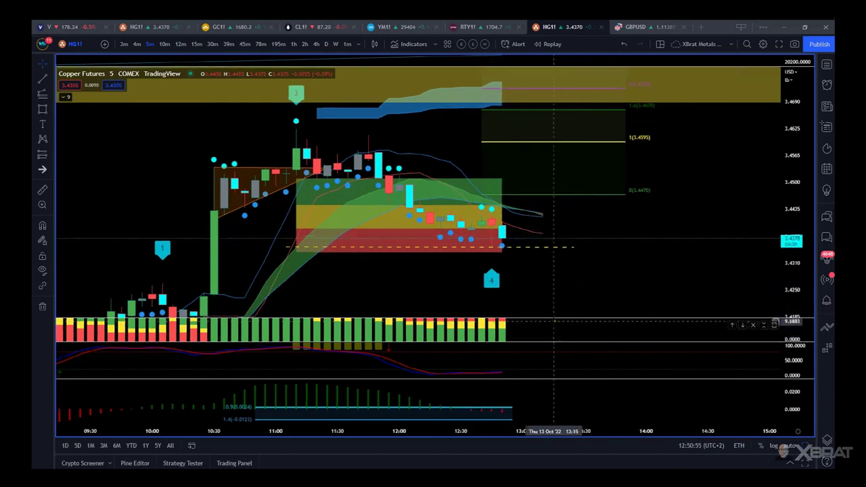
pyautogui.moveTo(572, 318); pyautogui.dragTo(561, 297)
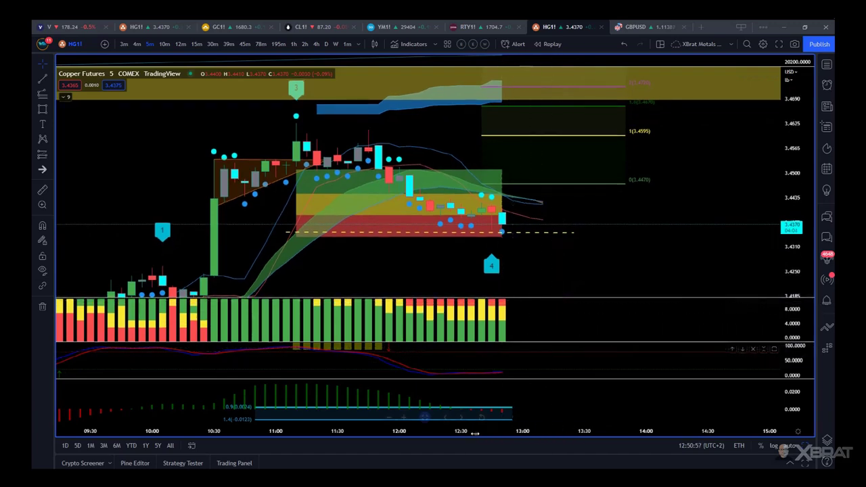
pyautogui.moveTo(479, 431); pyautogui.dragTo(575, 432)
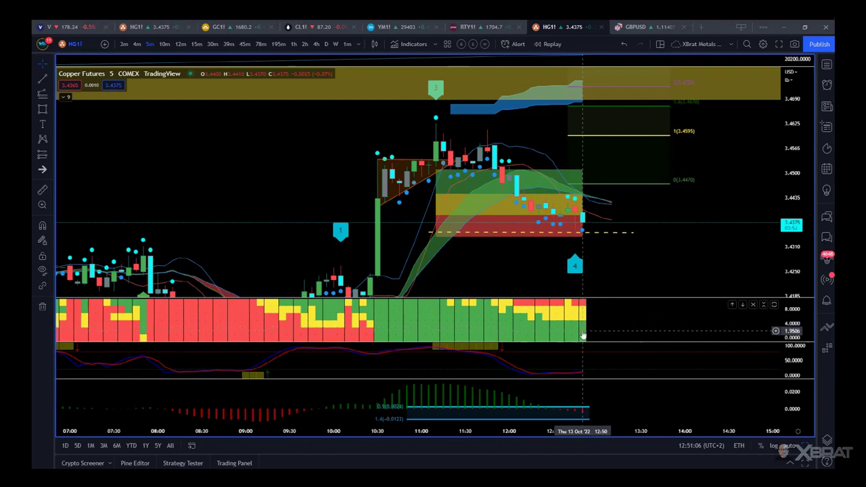
pyautogui.moveTo(600, 437); pyautogui.dragTo(540, 436)
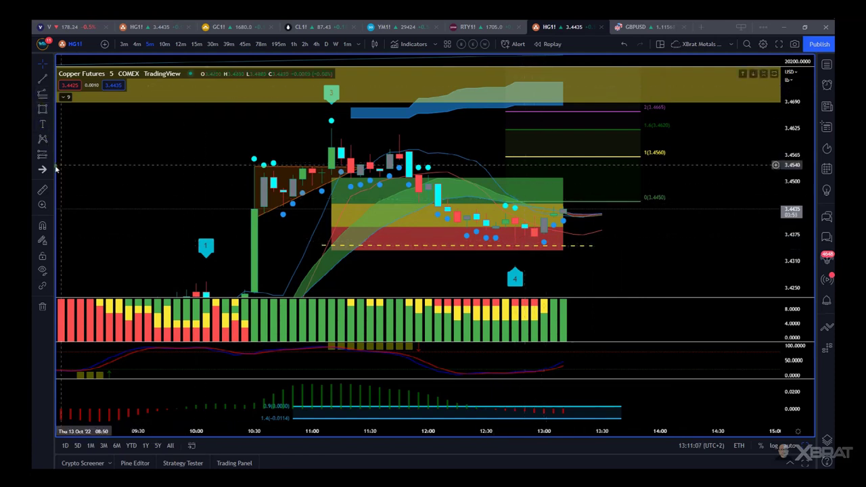
# Measure the move from the dashed entry line, then compress the price scale to reveal the 3.41 demand zone
pyautogui.click(42, 189)
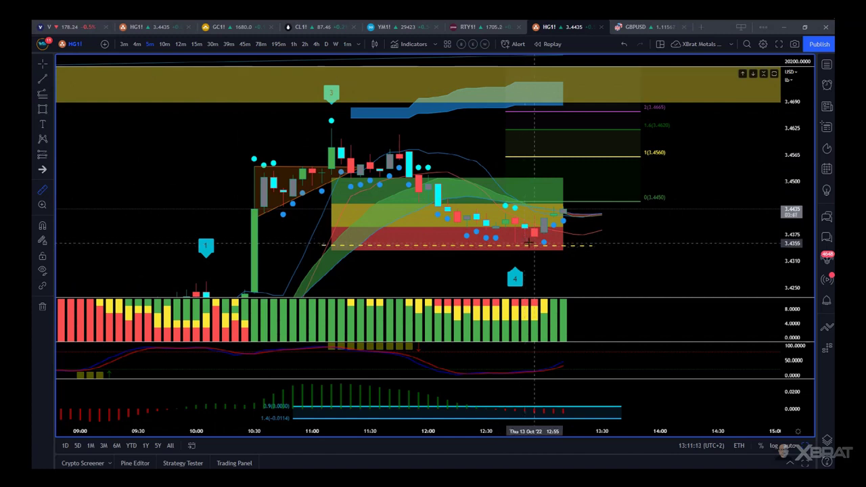
pyautogui.keyDown('shift'); pyautogui.click(528, 244); pyautogui.keyUp('shift')
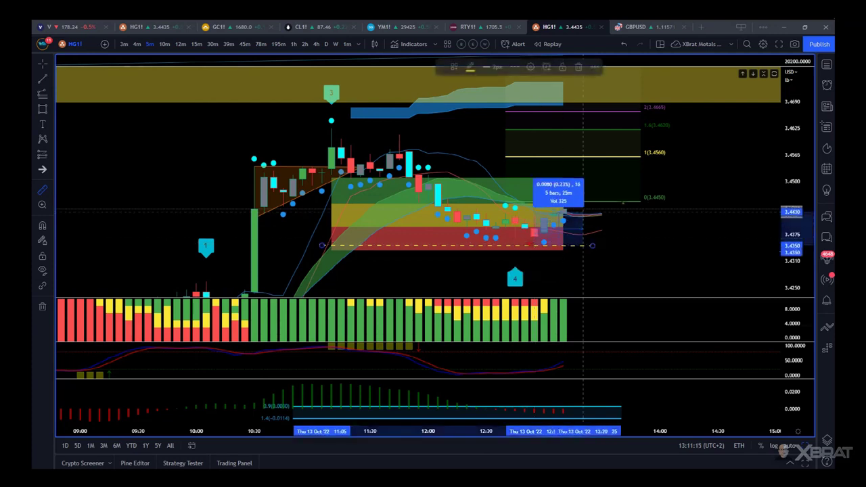
pyautogui.click(621, 203)
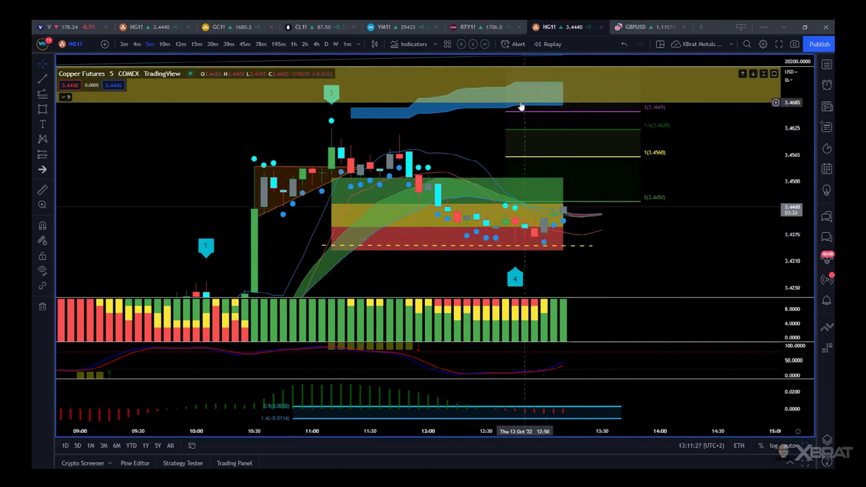
pyautogui.moveTo(783, 177); pyautogui.dragTo(731, 152)
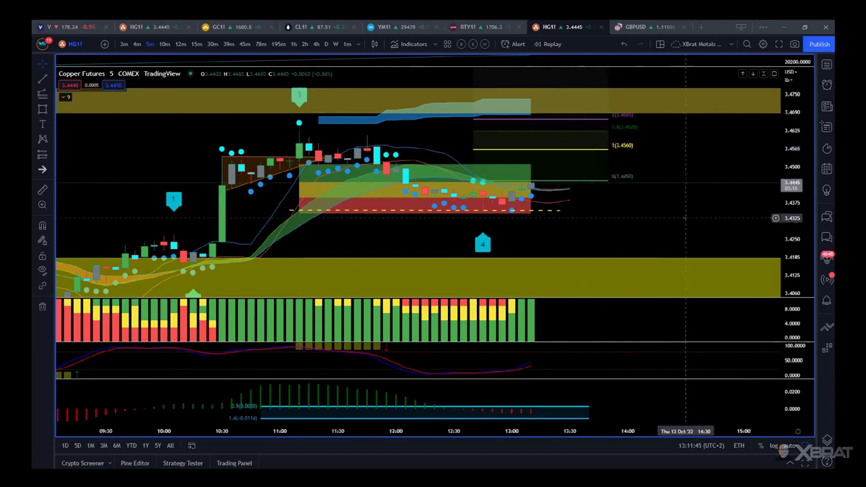
# Shift the chart slightly right and down, then make the heat-bar and price panes taller
pyautogui.moveTo(687, 222); pyautogui.dragTo(690, 222)
pyautogui.moveTo(744, 221); pyautogui.dragTo(740, 227)
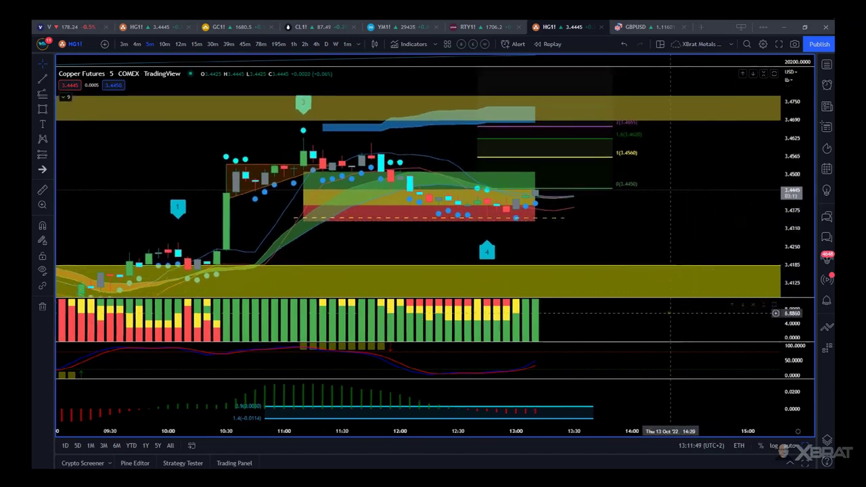
pyautogui.moveTo(671, 343); pyautogui.dragTo(671, 350)
pyautogui.moveTo(704, 240); pyautogui.dragTo(776, 220)
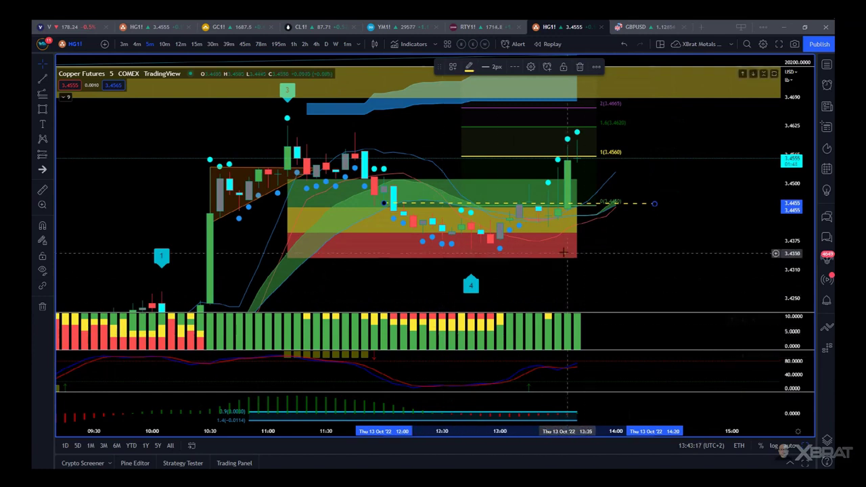
pyautogui.click(671, 254)
pyautogui.moveTo(670, 255); pyautogui.dragTo(667, 269)
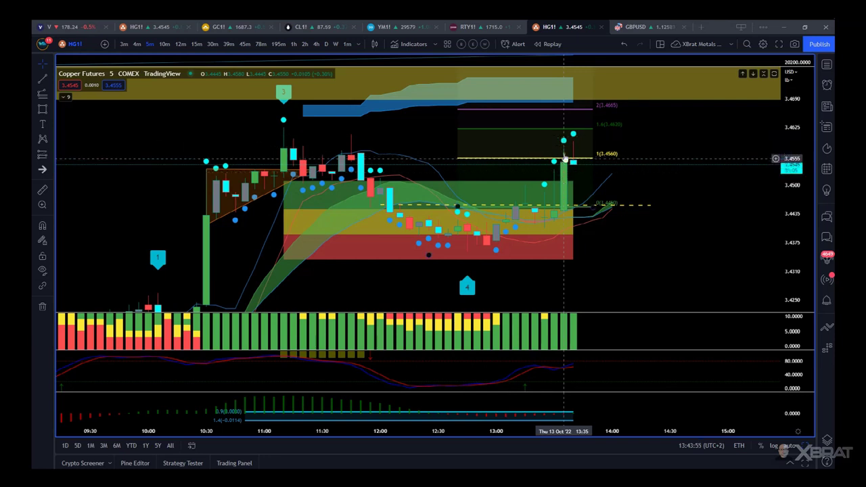
pyautogui.click(40, 109)
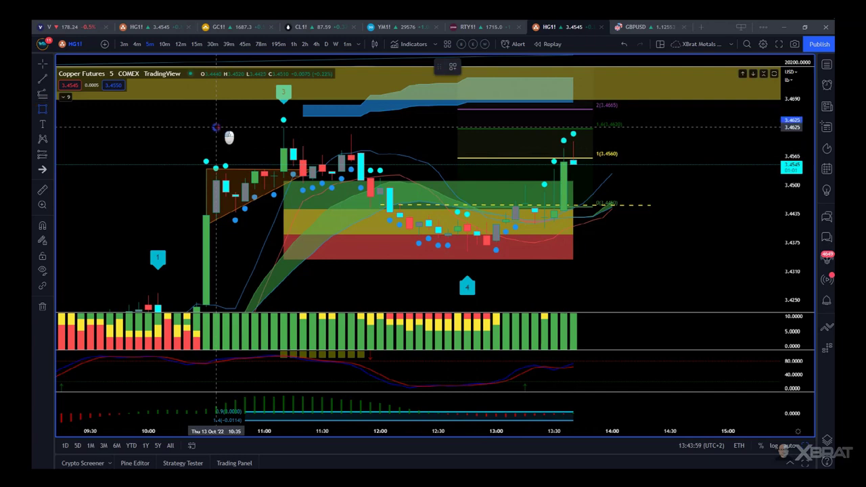
pyautogui.moveTo(216, 127)
pyautogui.mouseDown()
pyautogui.moveTo(576, 157)
pyautogui.moveTo(699, 150)
pyautogui.mouseUp()
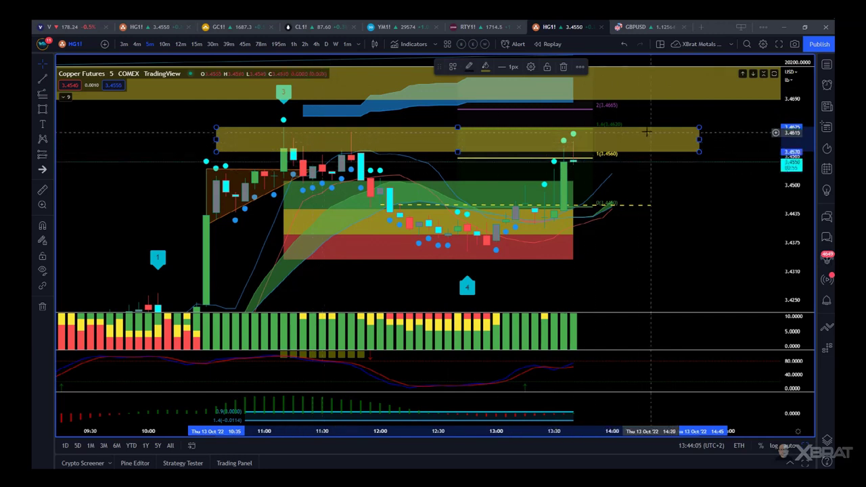
pyautogui.click(564, 67)
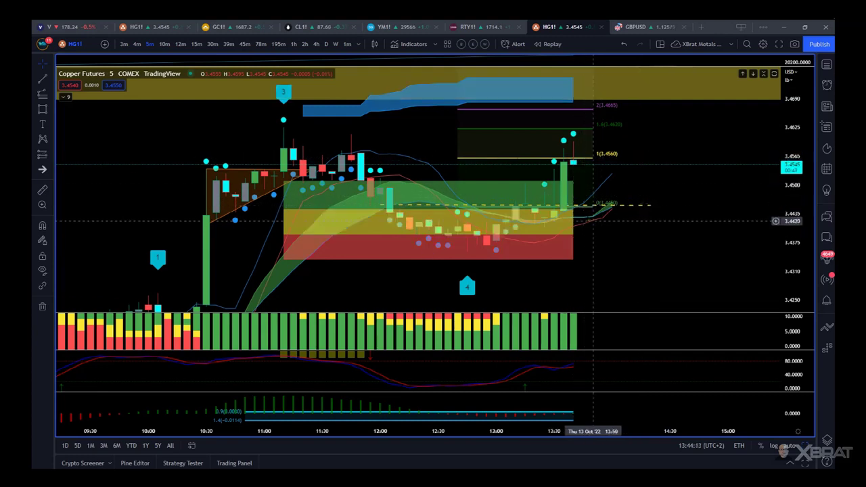
pyautogui.moveTo(641, 277); pyautogui.dragTo(614, 278)
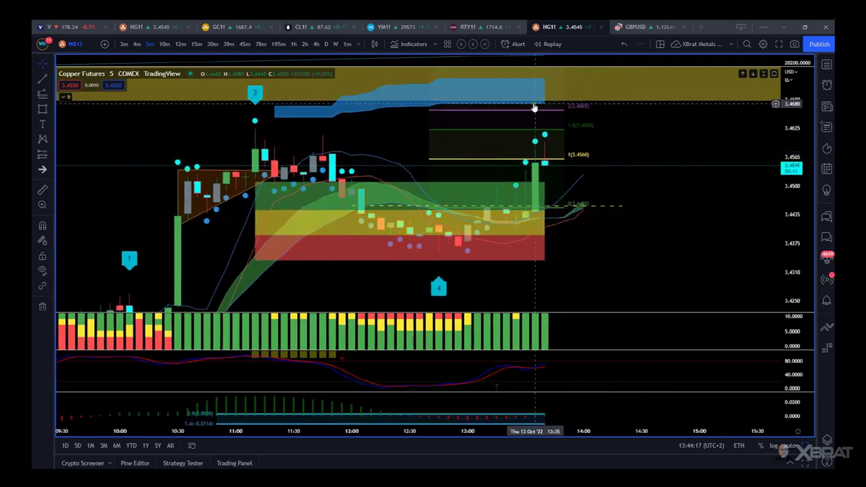